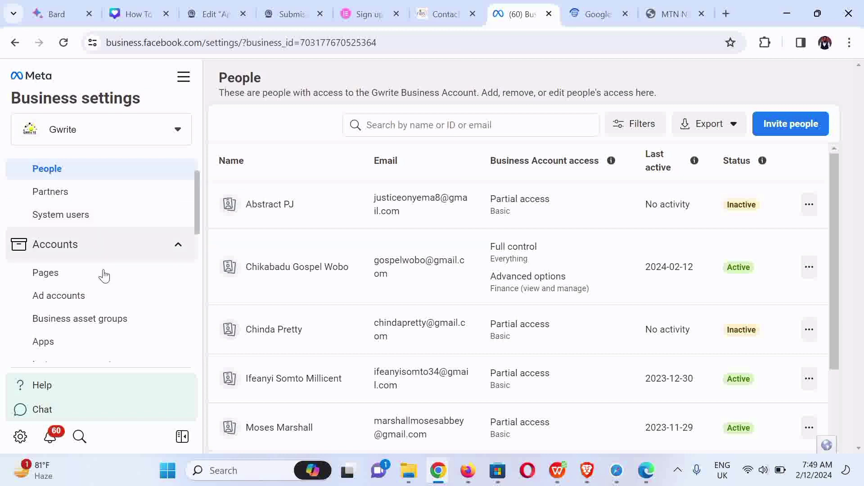
Step: Switch from the Gwrite people list to the Ad accounts page
{"action": "left_click", "coordinate": [72, 299]}
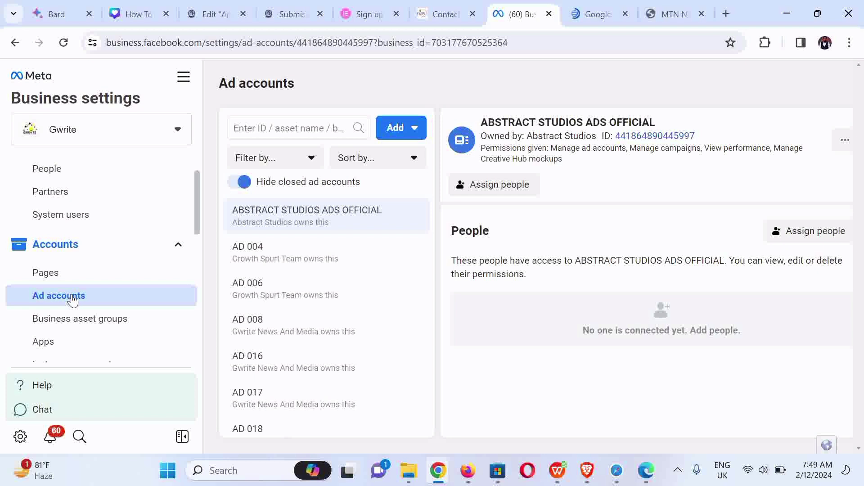
{"action": "scroll", "coordinate": [303, 241], "scroll_direction": "down", "scroll_amount": 3}
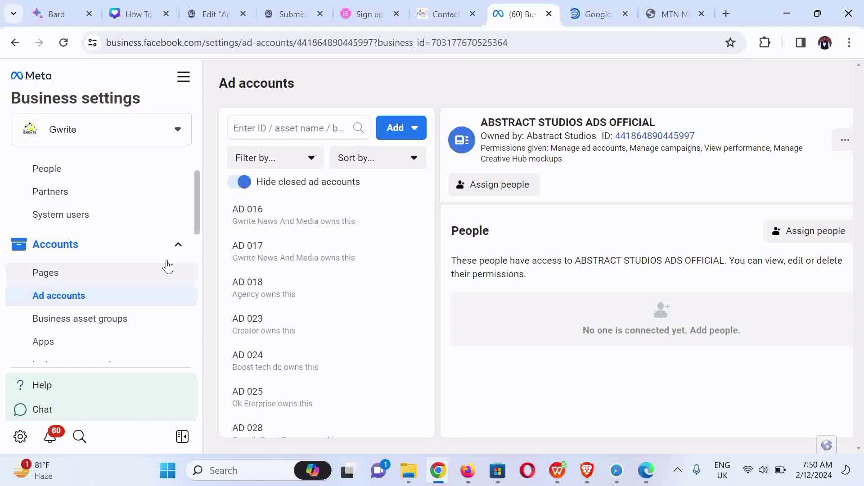
{"action": "scroll", "coordinate": [195, 226], "scroll_direction": "down", "scroll_amount": 3}
{"action": "scroll", "coordinate": [196, 228], "scroll_direction": "down", "scroll_amount": 1}
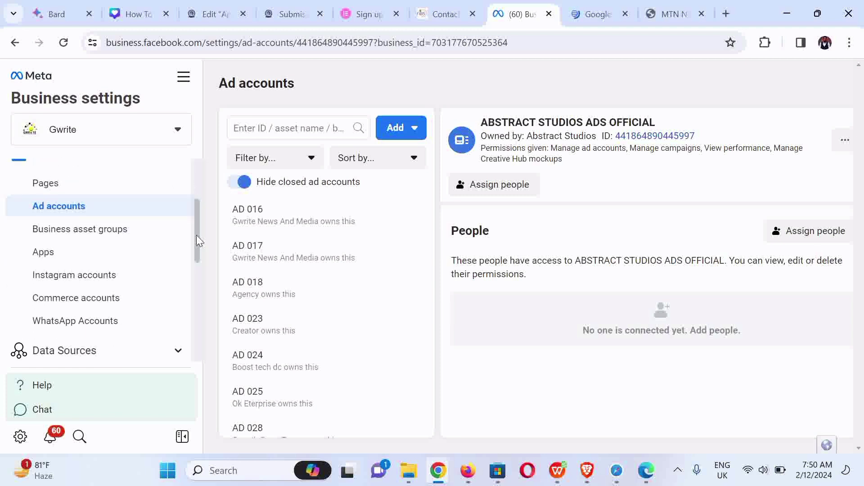
{"action": "left_click", "coordinate": [96, 273]}
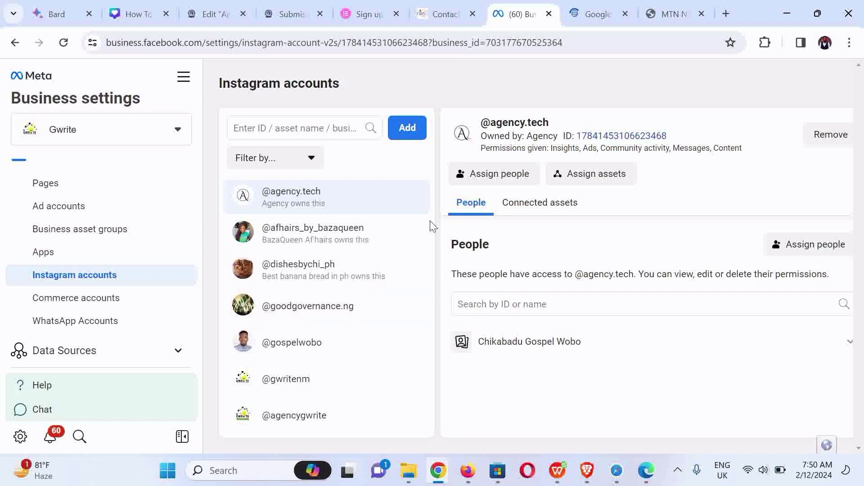
{"action": "scroll", "coordinate": [432, 256], "scroll_direction": "down", "scroll_amount": 1}
{"action": "mouse_move", "coordinate": [432, 255]}
{"action": "left_mouse_down"}
{"action": "mouse_move", "coordinate": [432, 275]}
{"action": "mouse_move", "coordinate": [432, 264]}
{"action": "left_mouse_up"}
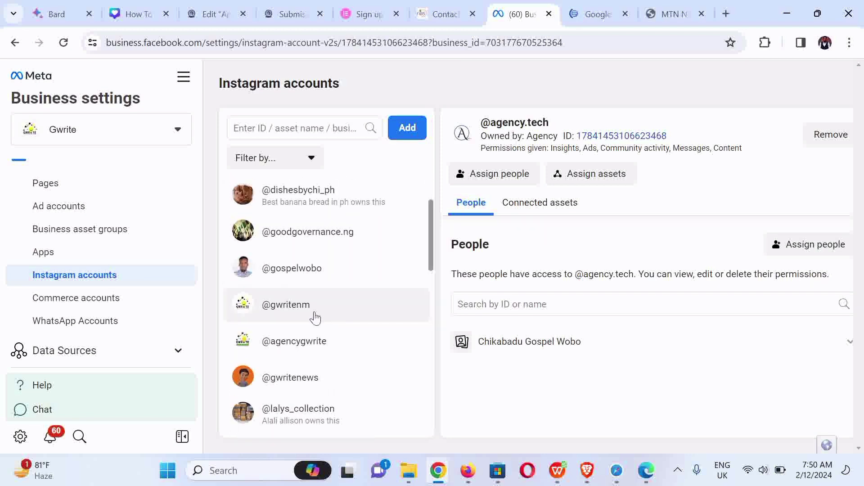
{"action": "left_click", "coordinate": [287, 315]}
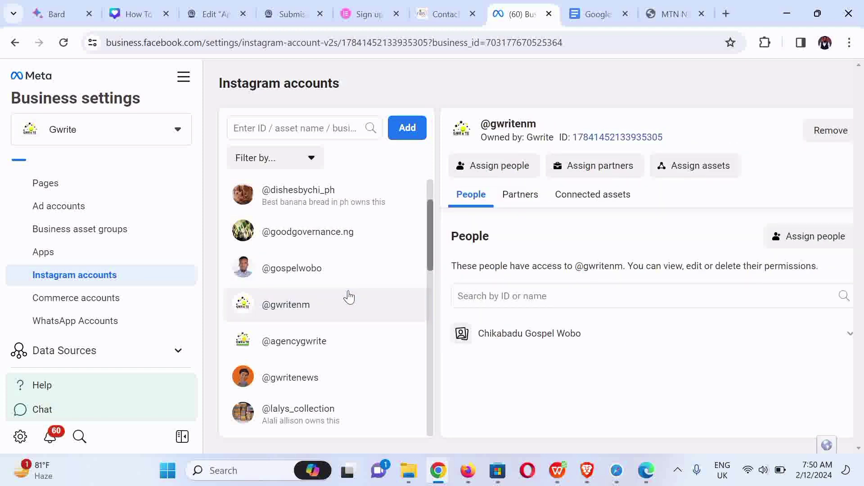
{"action": "left_click", "coordinate": [607, 196]}
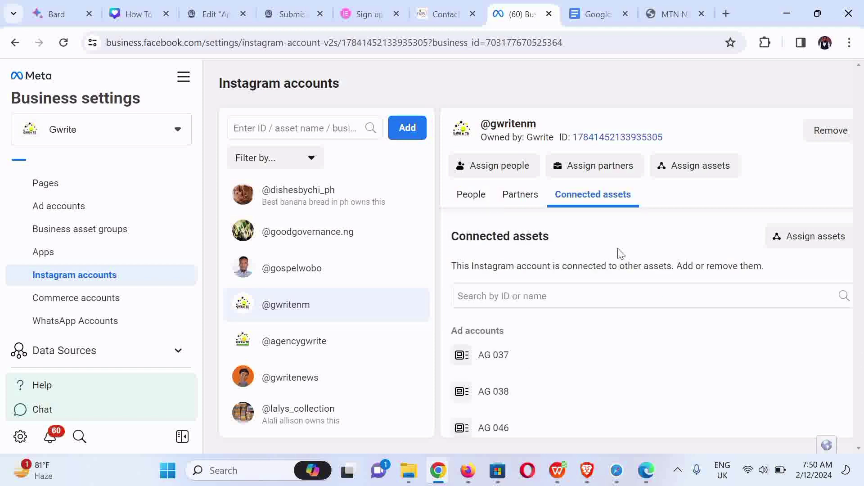
{"action": "left_click", "coordinate": [789, 234]}
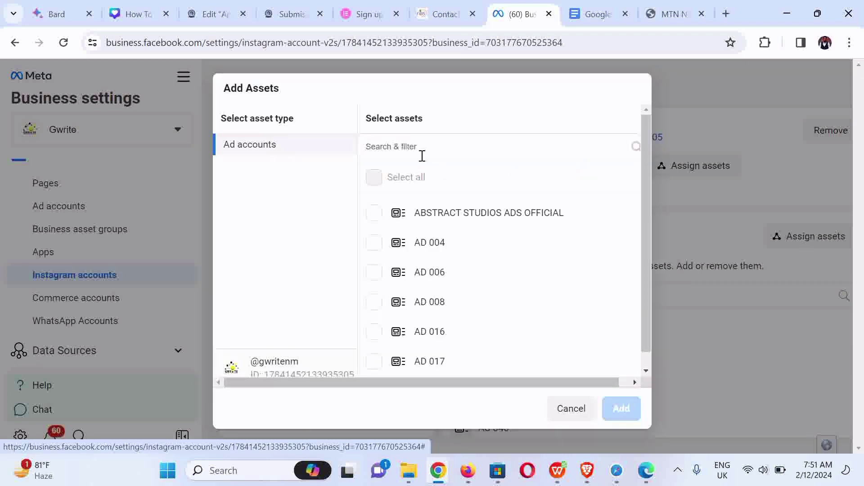
{"action": "left_click", "coordinate": [417, 148]}
{"action": "type", "text": "he"}
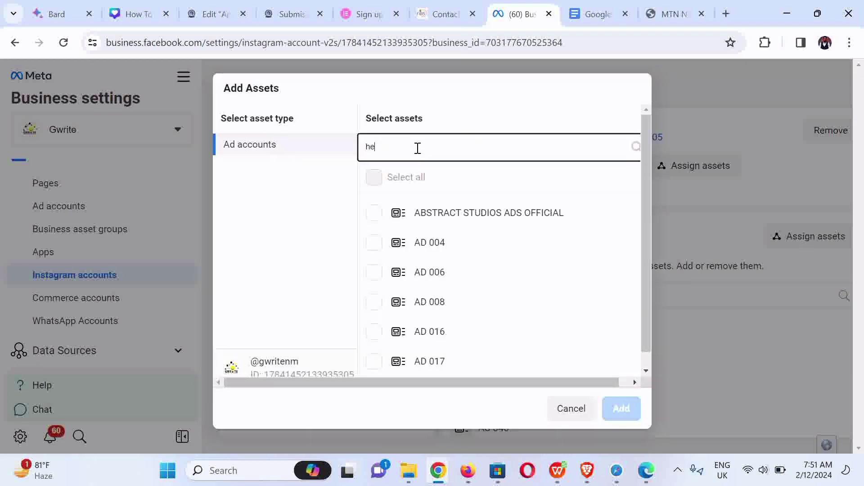
{"action": "type", "text": "a"}
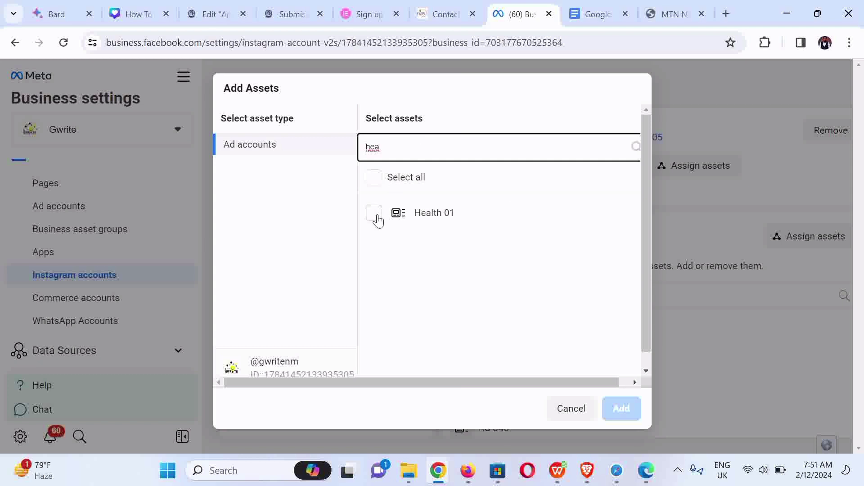
{"action": "left_click", "coordinate": [374, 213]}
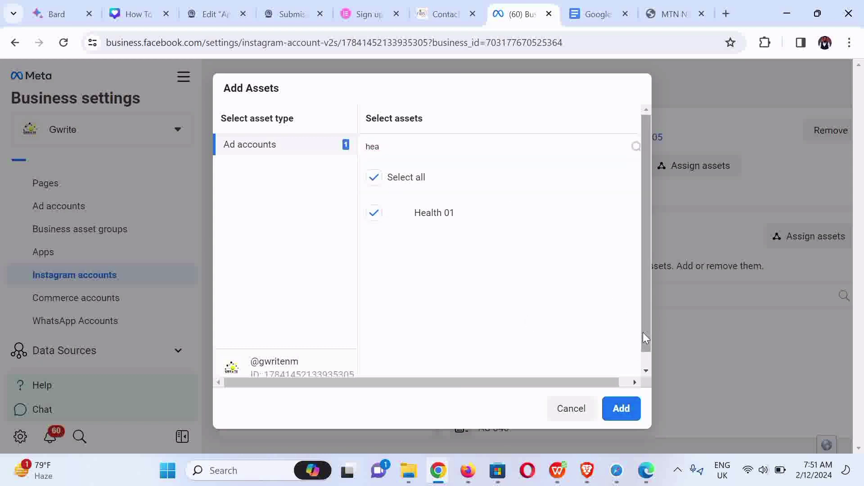
{"action": "left_click_drag", "start_coordinate": [646, 339], "coordinate": [649, 358]}
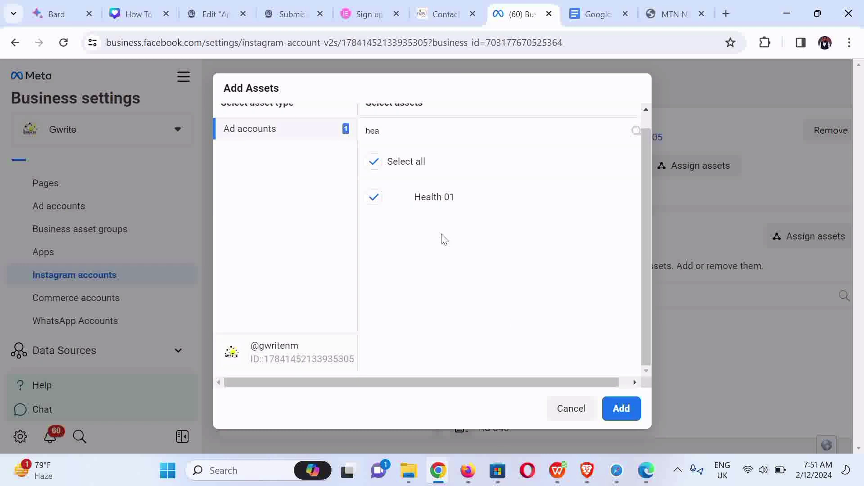
{"action": "left_click", "coordinate": [378, 163]}
{"action": "left_click", "coordinate": [378, 163]}
{"action": "left_click", "coordinate": [621, 408]}
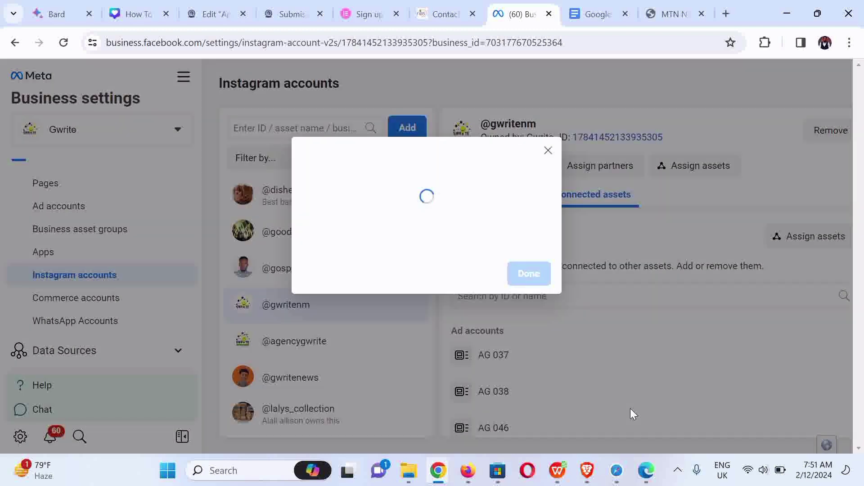
{"action": "left_click", "coordinate": [527, 266]}
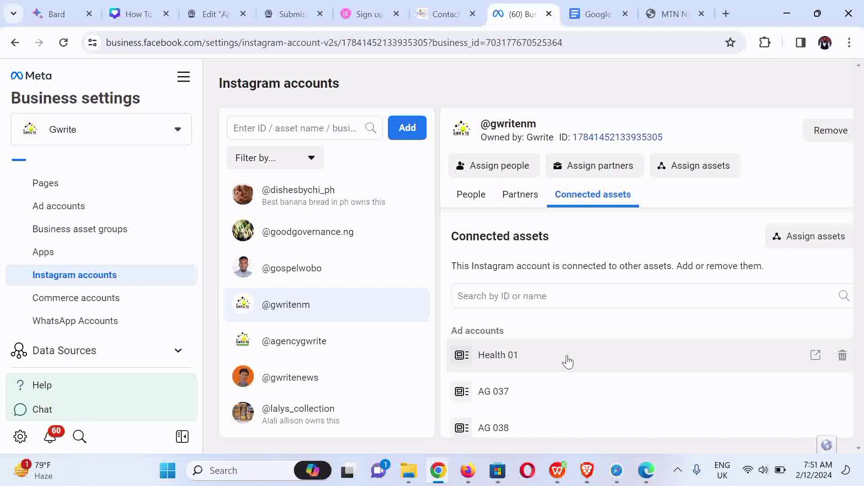
Step: Bring up the Add an Instagram account dialog from the Instagram accounts list
{"action": "left_click", "coordinate": [408, 128]}
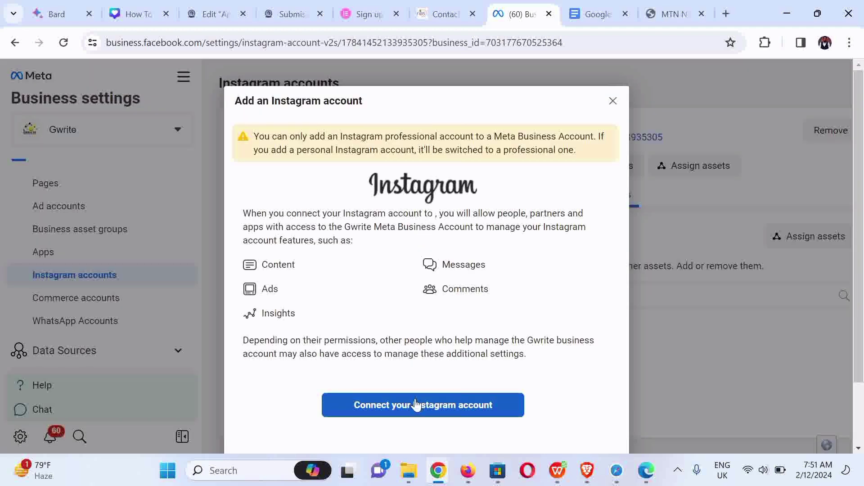
Step: Log in to Instagram with the saved login and save the login info
{"action": "left_click", "coordinate": [417, 404]}
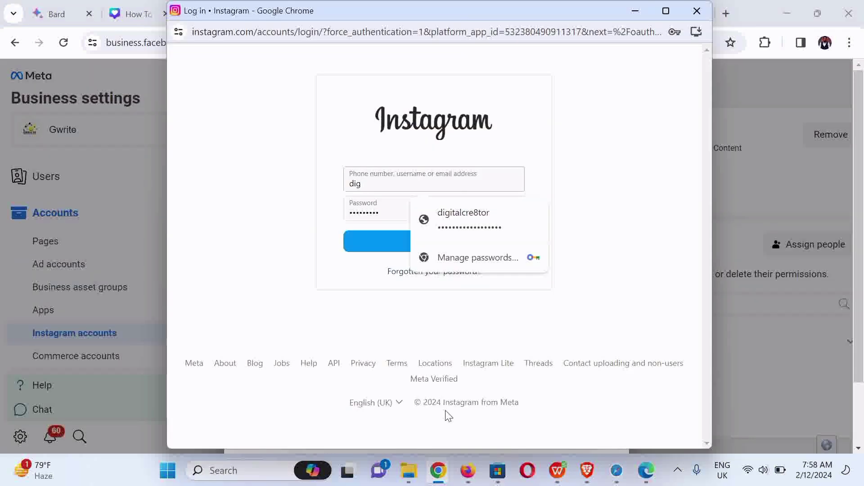
{"action": "left_click", "coordinate": [469, 225]}
{"action": "left_click", "coordinate": [420, 251]}
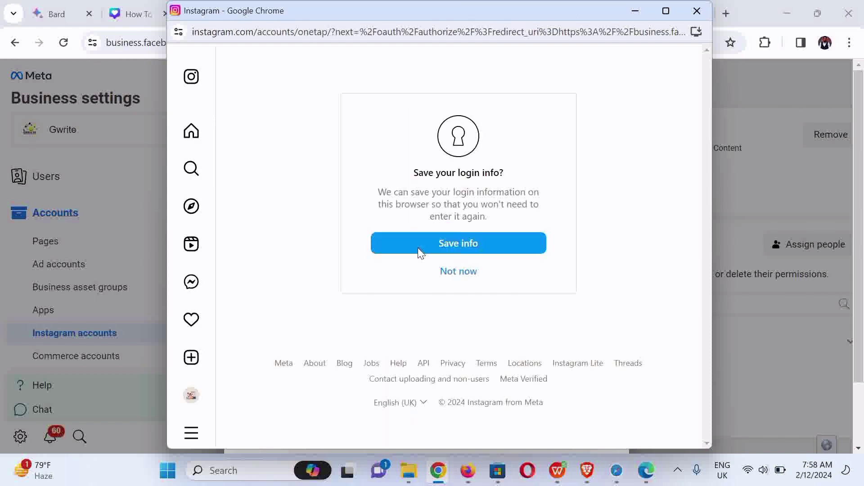
{"action": "left_click", "coordinate": [420, 253]}
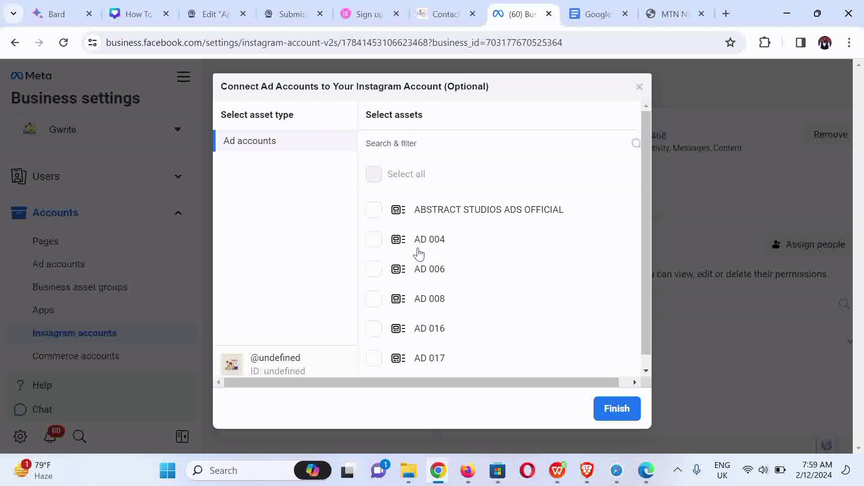
{"action": "left_click", "coordinate": [422, 143]}
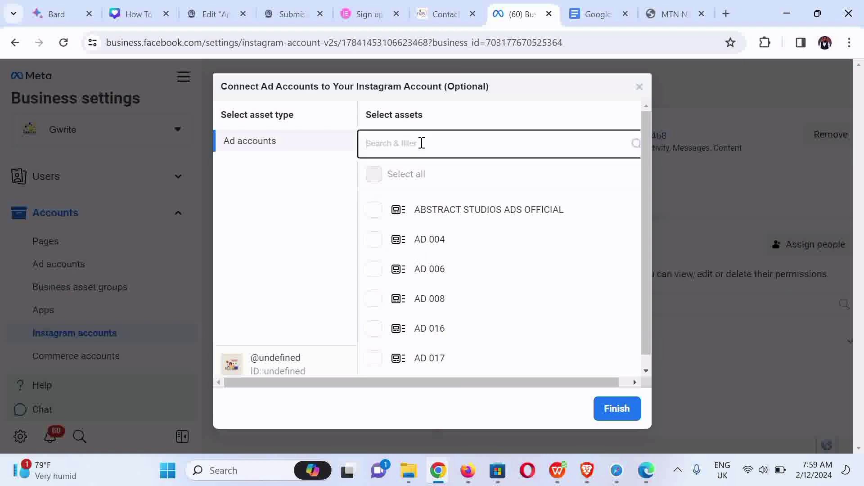
{"action": "type", "text": "heal"}
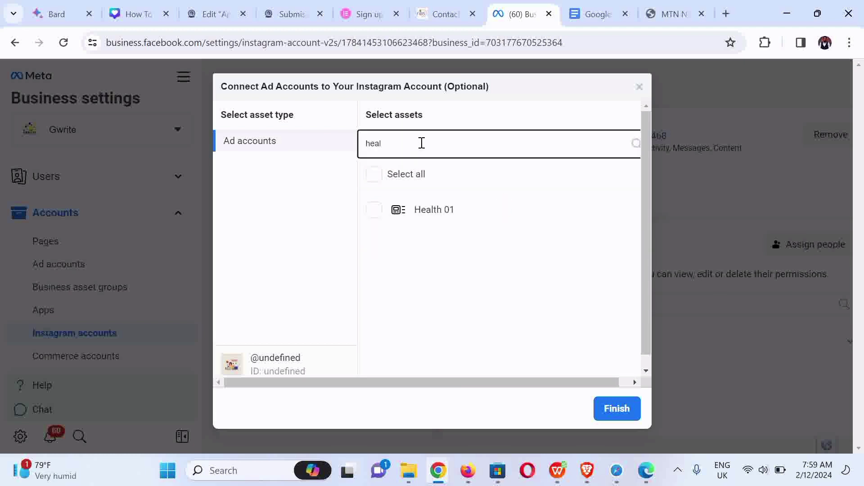
{"action": "left_click", "coordinate": [373, 210]}
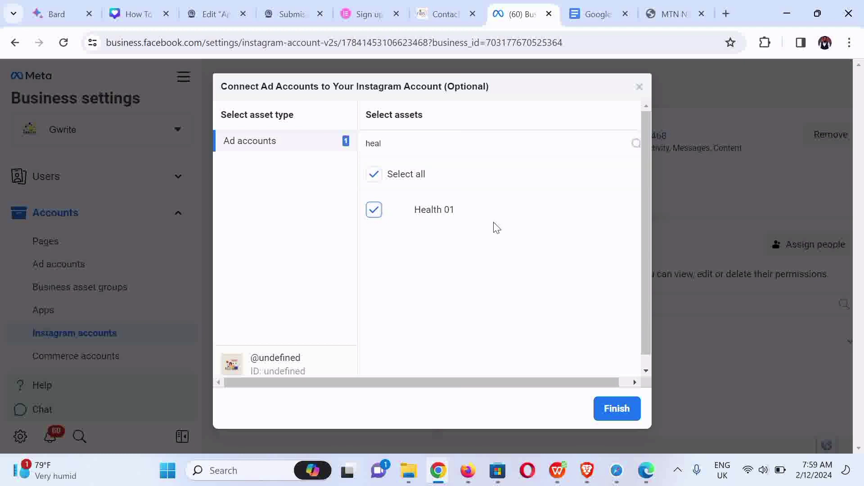
{"action": "left_click", "coordinate": [617, 408]}
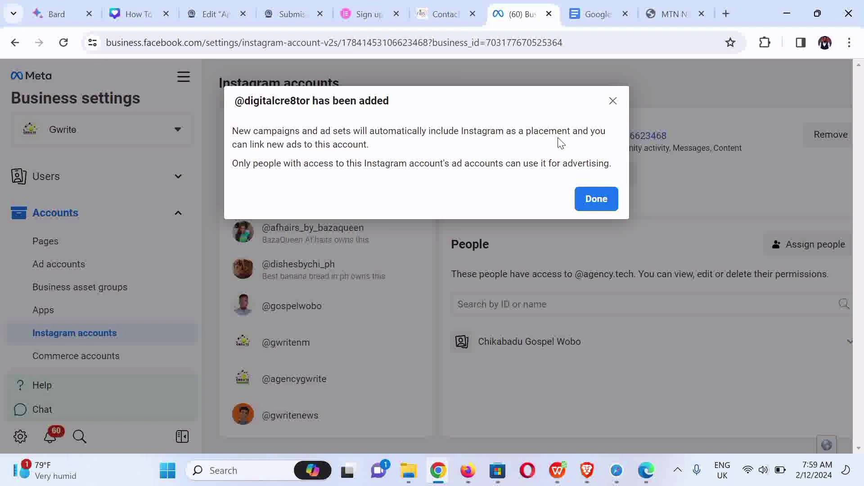
{"action": "left_click", "coordinate": [593, 198]}
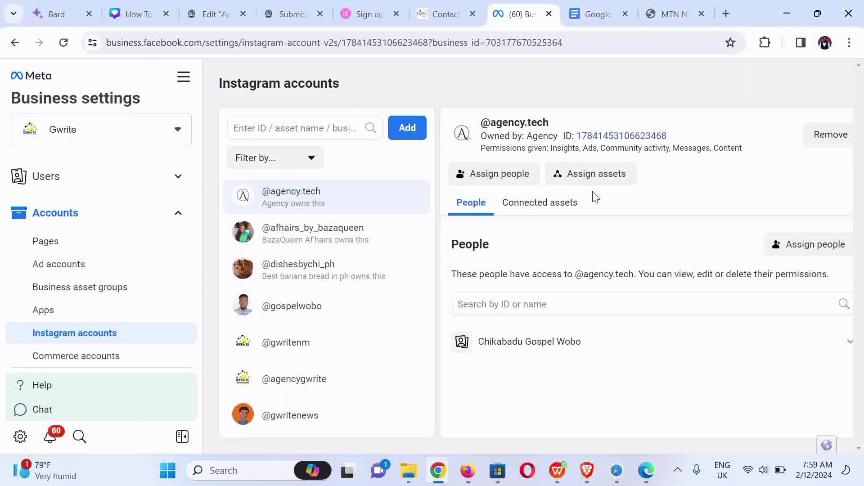
{"action": "left_click_drag", "start_coordinate": [431, 231], "coordinate": [428, 274]}
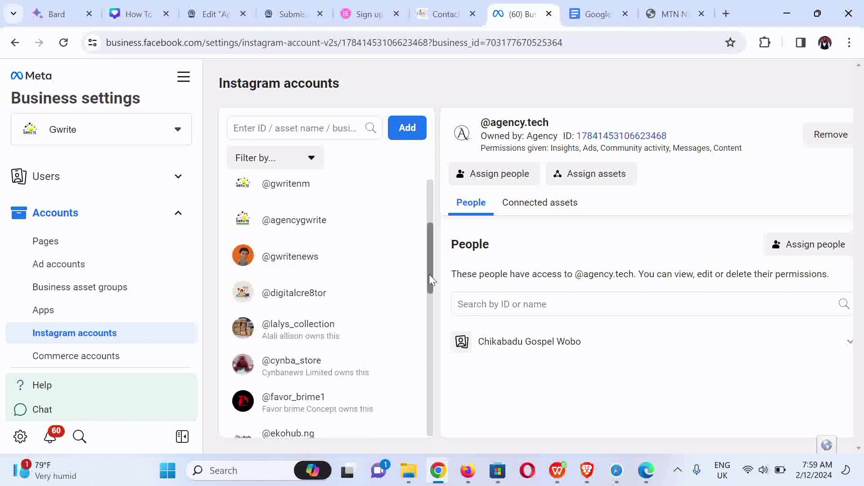
{"action": "left_click", "coordinate": [324, 302]}
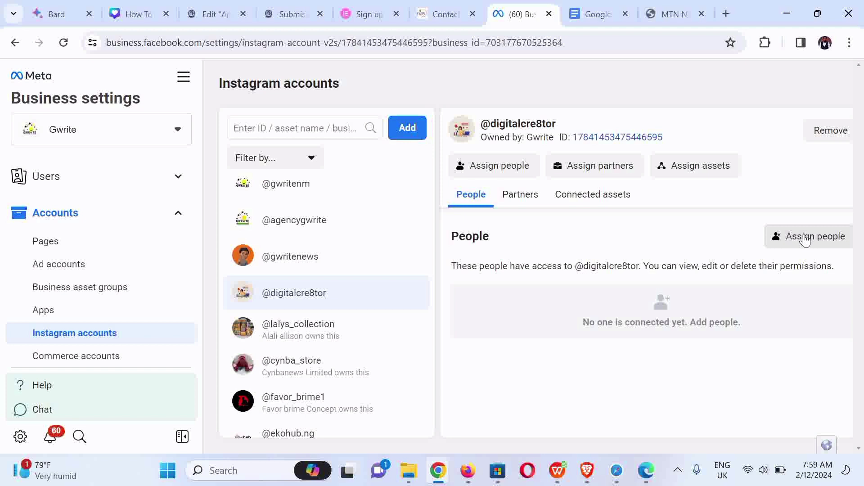
{"action": "left_click", "coordinate": [777, 237]}
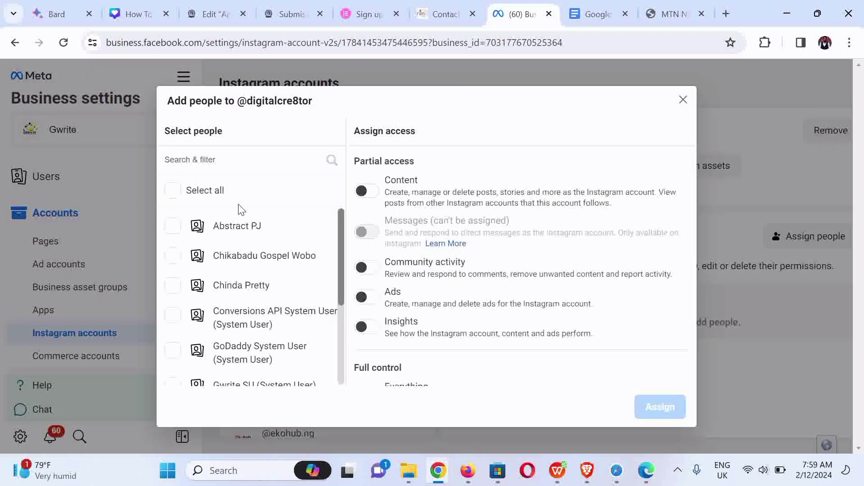
{"action": "left_click", "coordinate": [173, 257]}
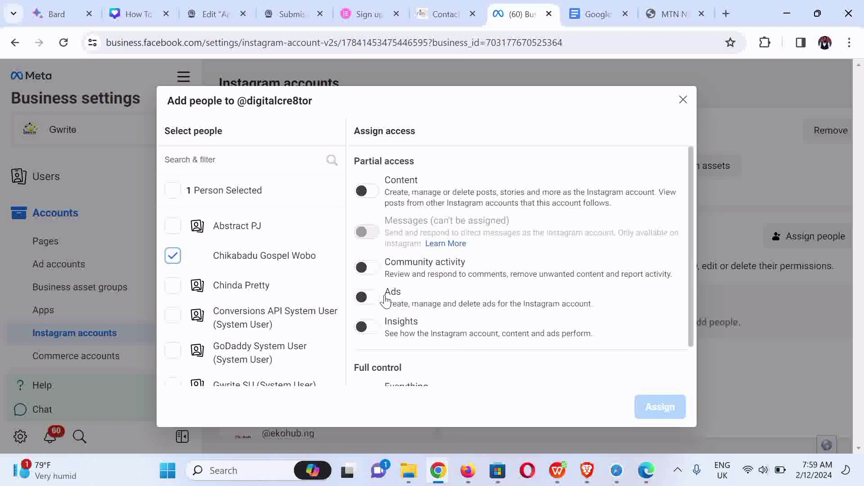
{"action": "left_click_drag", "start_coordinate": [690, 266], "coordinate": [695, 366]}
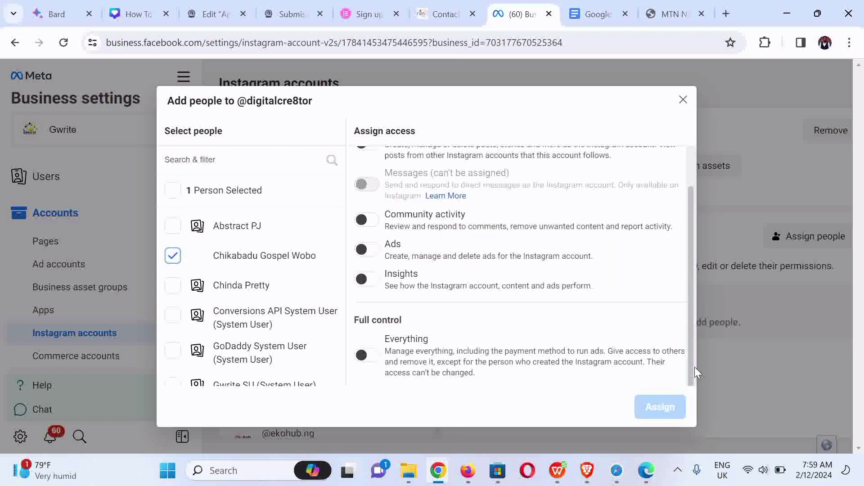
{"action": "left_click", "coordinate": [366, 355]}
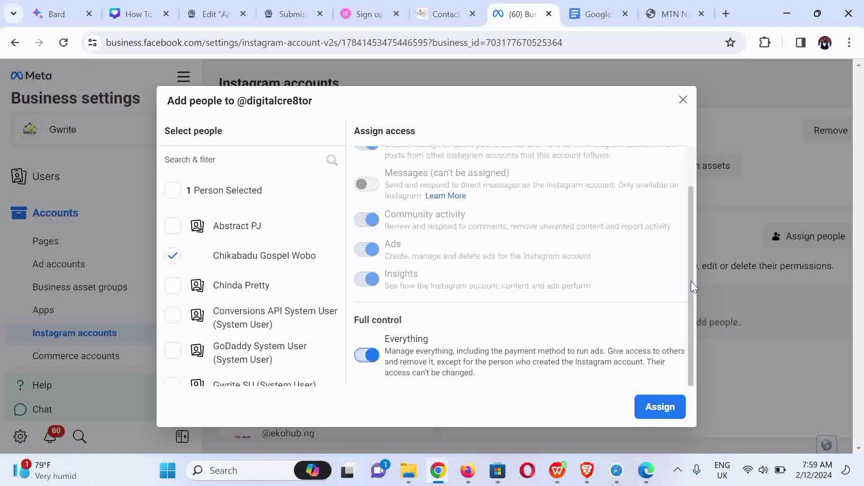
{"action": "scroll", "coordinate": [690, 282], "scroll_direction": "up", "scroll_amount": 3}
{"action": "scroll", "coordinate": [687, 356], "scroll_direction": "down", "scroll_amount": 3}
{"action": "left_click", "coordinate": [654, 407]}
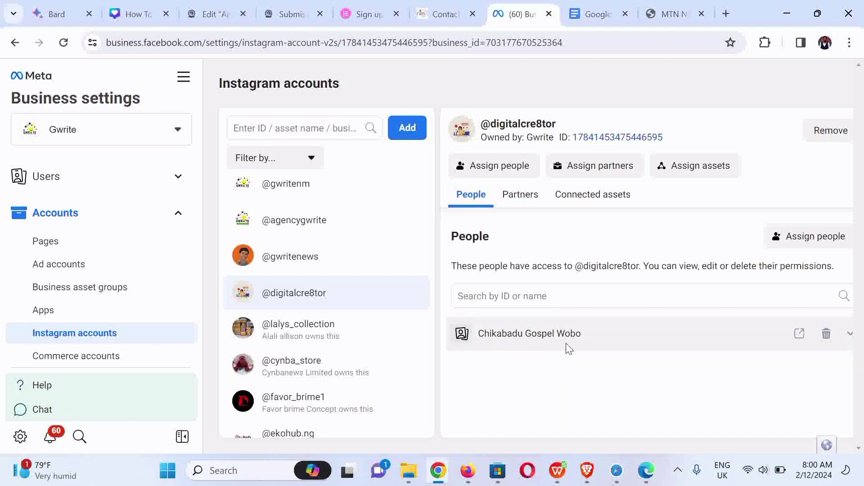
{"action": "left_click", "coordinate": [590, 195]}
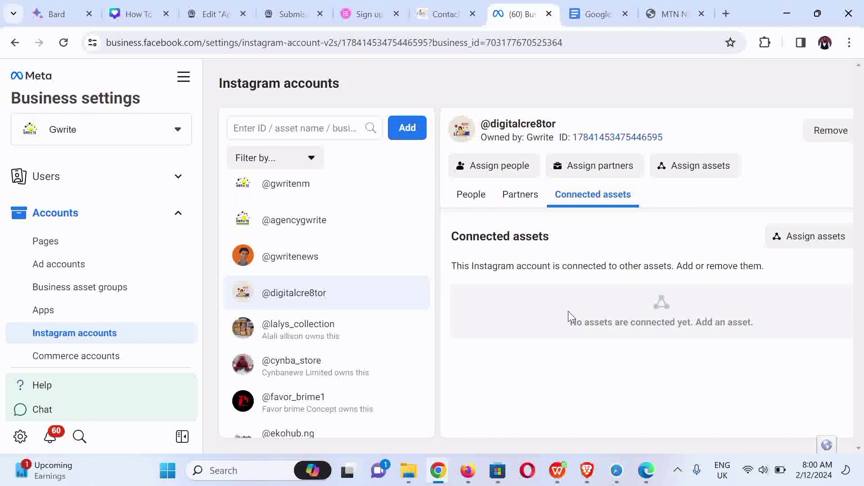
{"action": "left_click", "coordinate": [803, 235]}
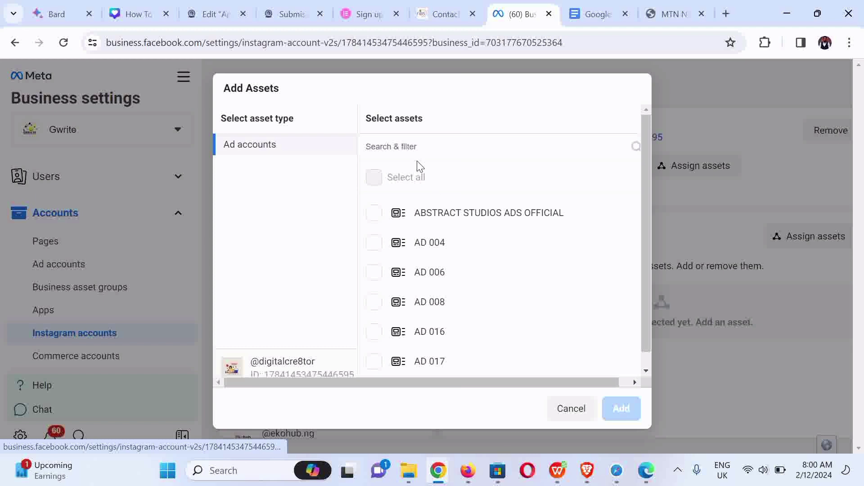
{"action": "left_click", "coordinate": [411, 149]}
{"action": "type", "text": "heal"}
{"action": "left_click", "coordinate": [374, 215]}
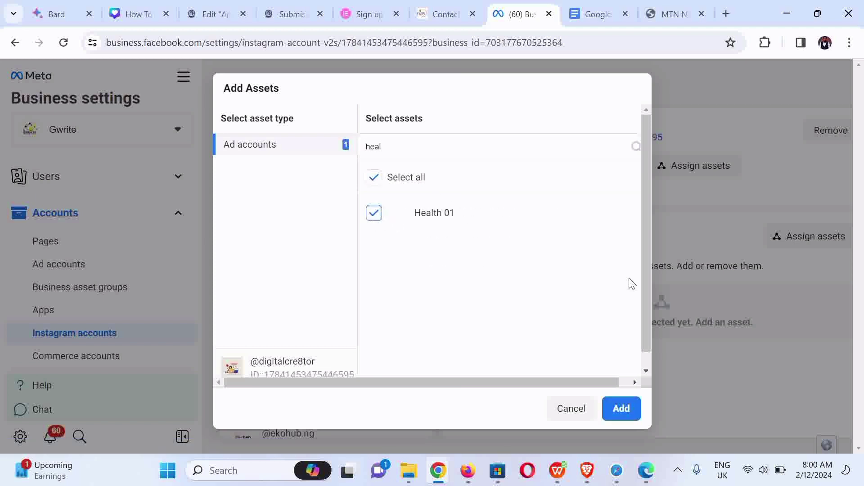
{"action": "left_click", "coordinate": [621, 410]}
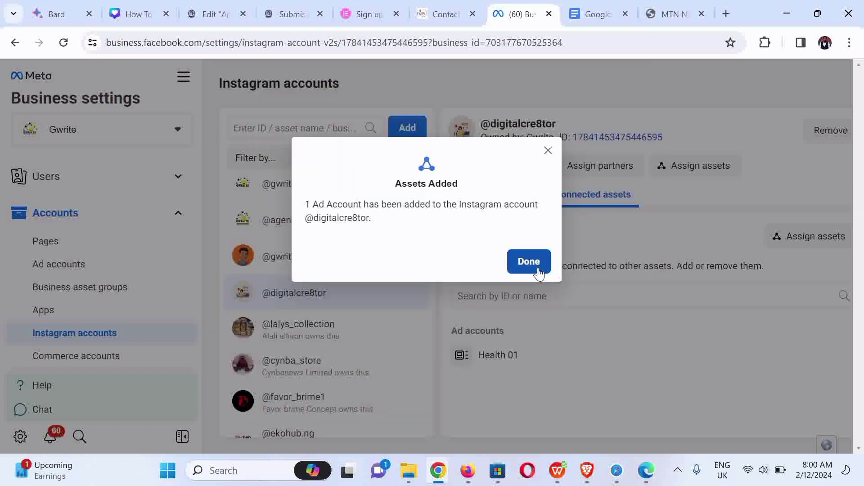
{"action": "left_click", "coordinate": [529, 262]}
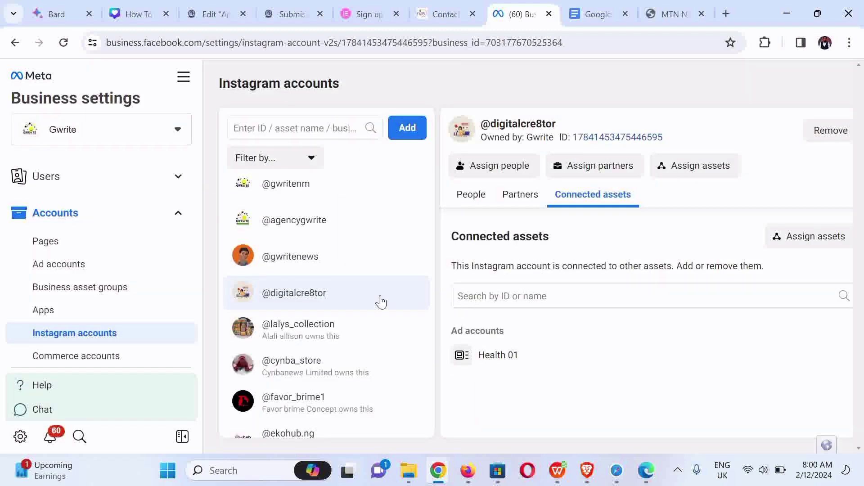
{"action": "left_click", "coordinate": [63, 43]}
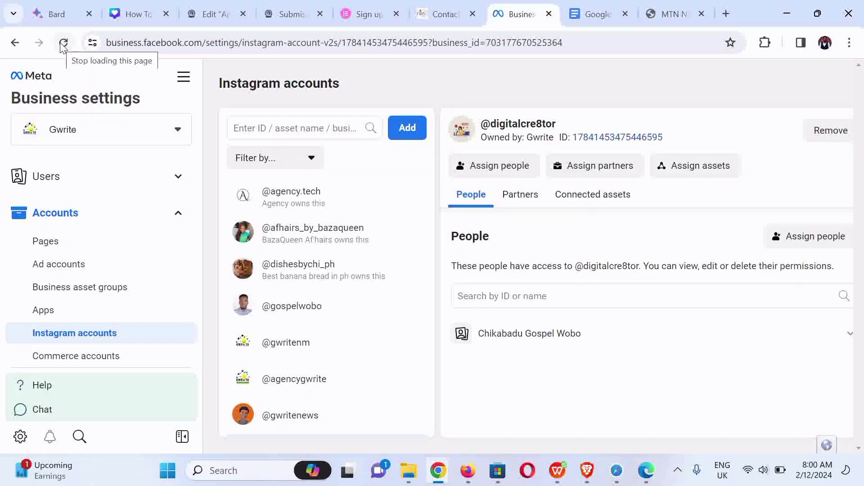
{"action": "left_click", "coordinate": [569, 207]}
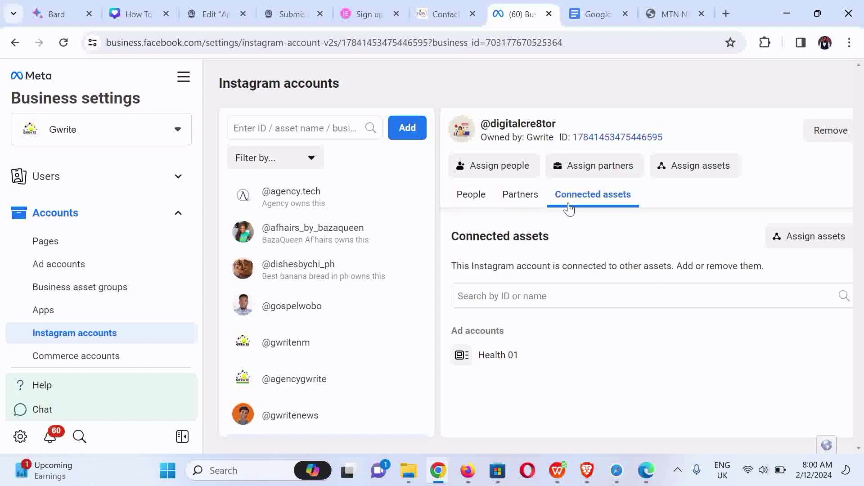
{"action": "left_click", "coordinate": [464, 207]}
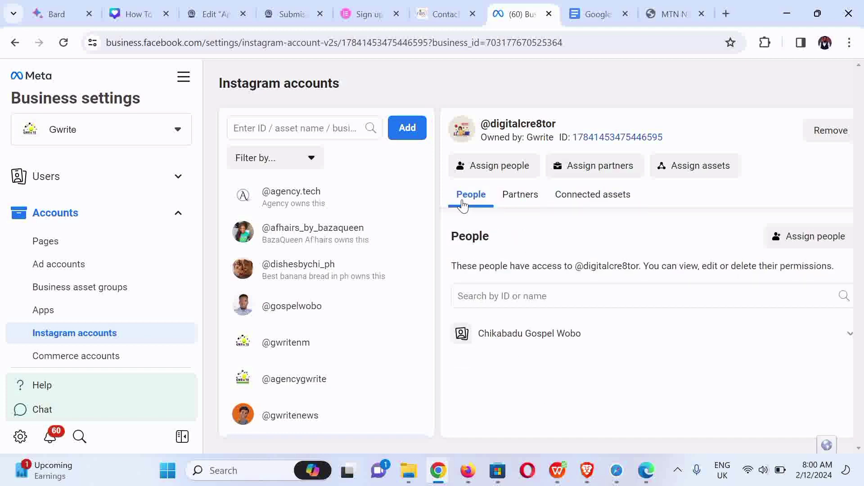